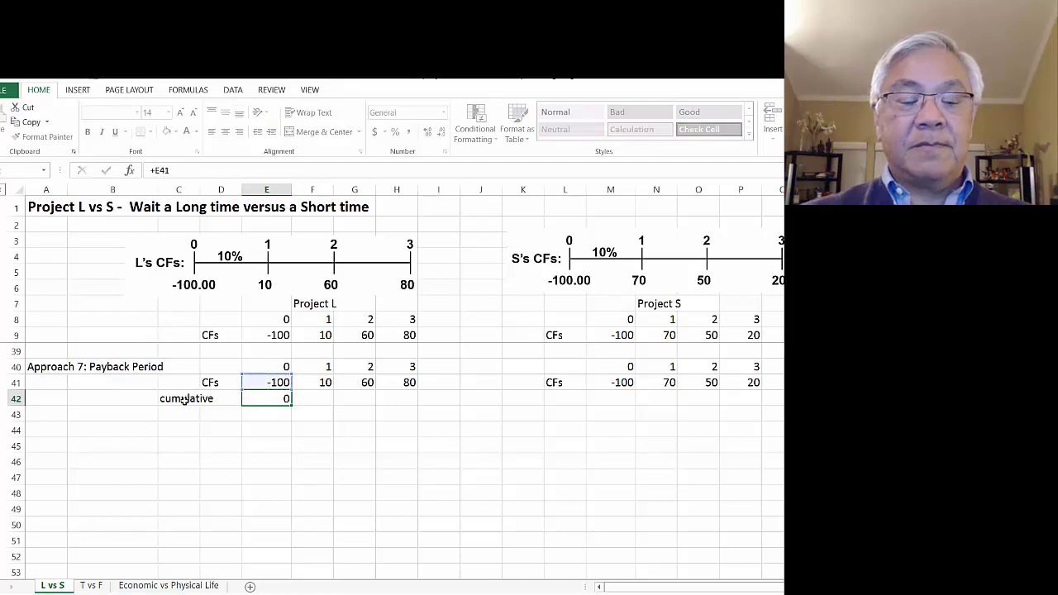
- Finish Project L's year-0 cumulative formula +E41 in E42 and enter +E42+F41 in F42 for year 1
key("Return")
key("Up")
key("Right")
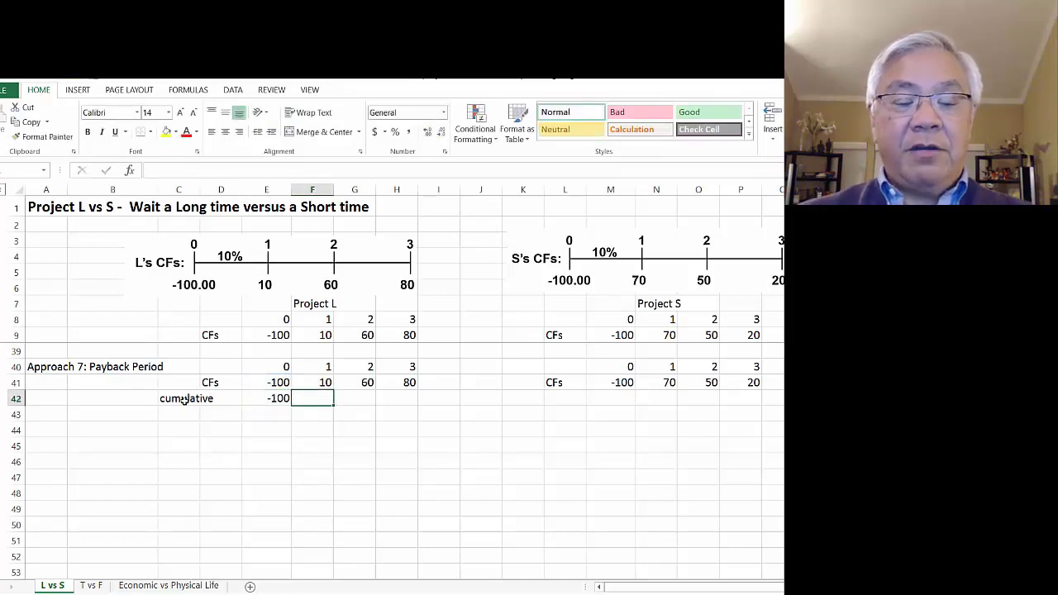
type("+")
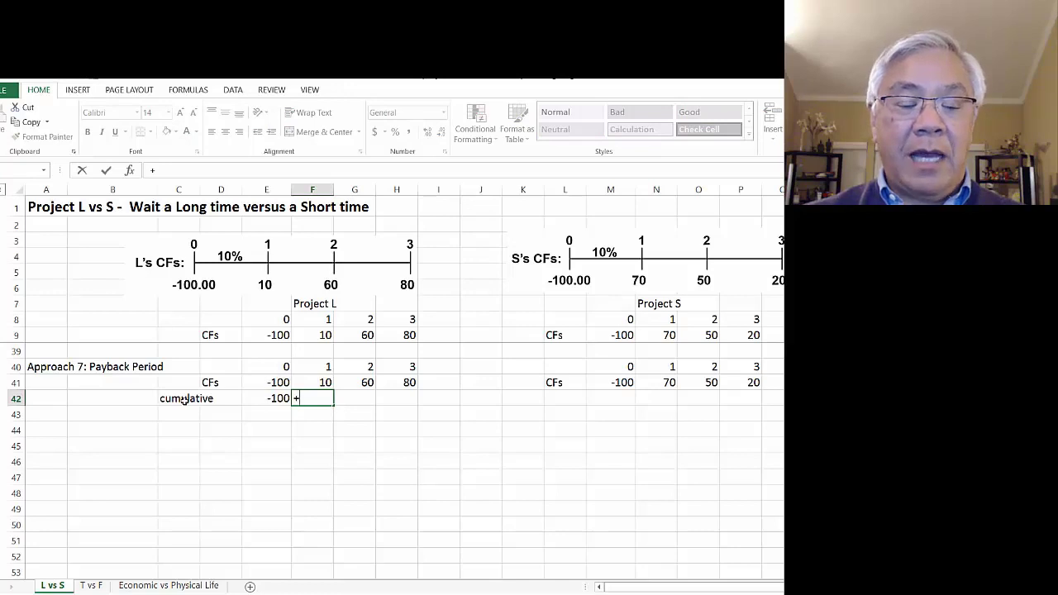
key("Left")
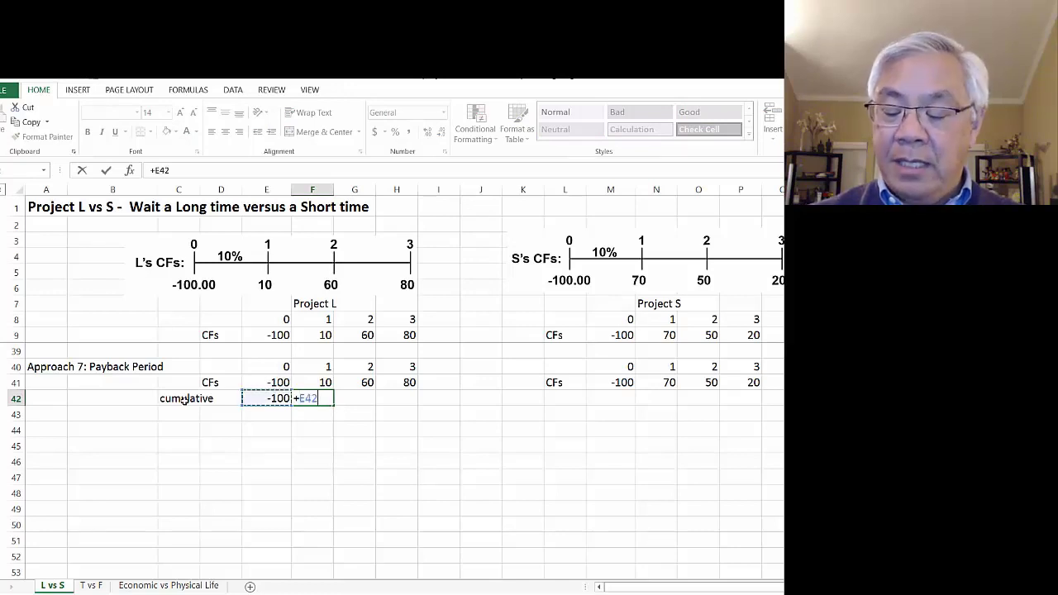
type("+")
key("Up")
key("Return")
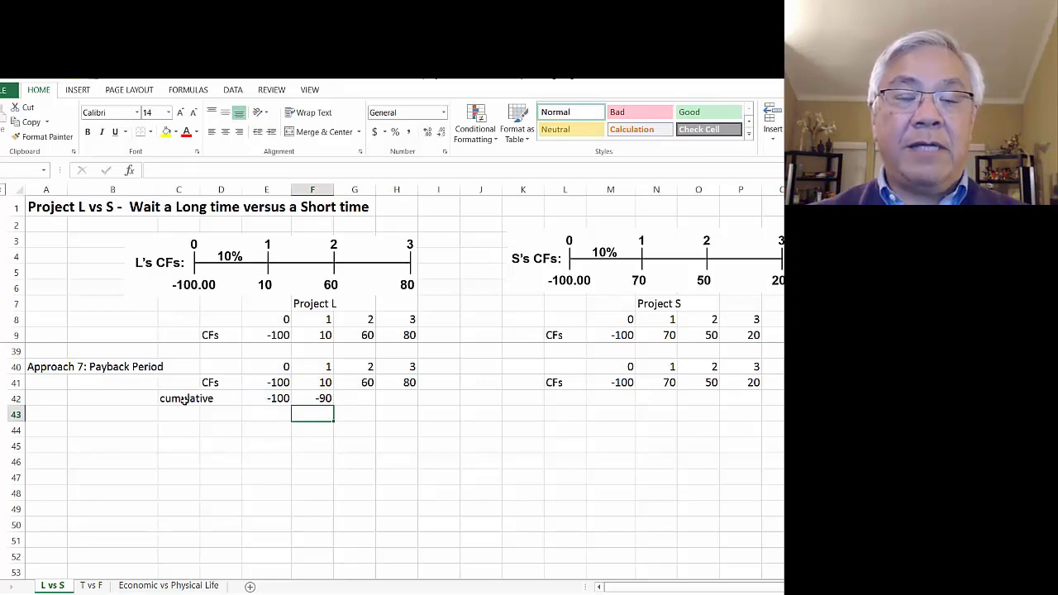
- Enter the year-2 cumulative cash flow for Project L in G42 with the formula +F42+G41
key("Up")
key("Right")
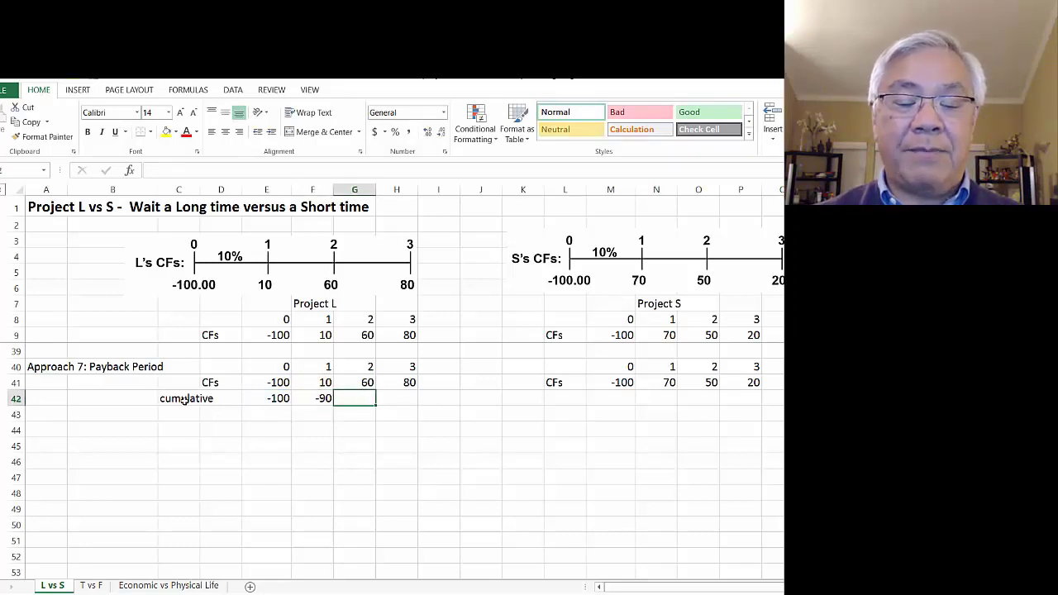
type("+")
key("Left")
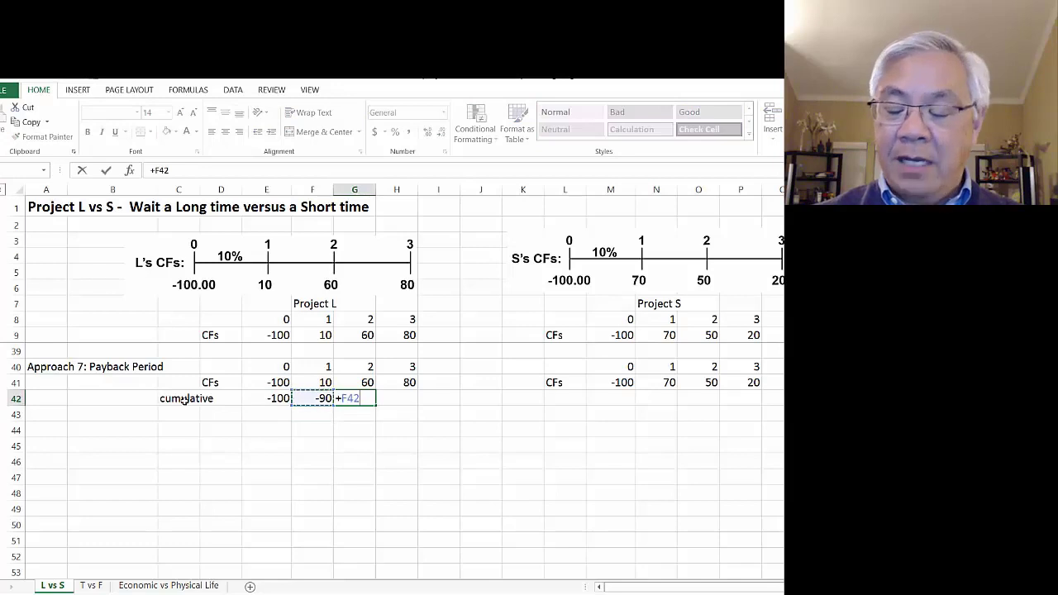
type("+")
key("Up")
key("Return")
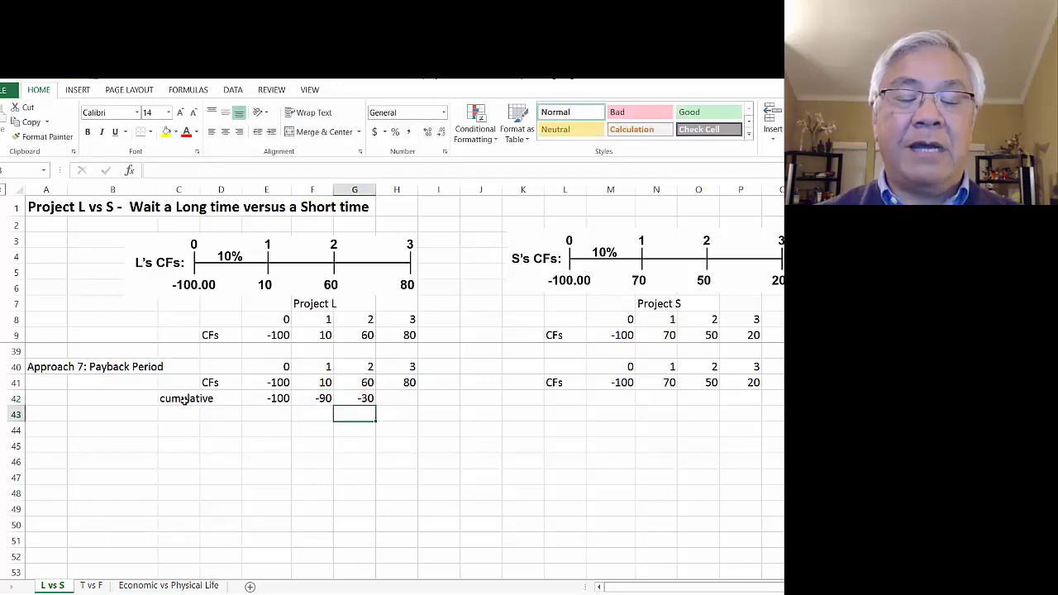
- Enter the year-3 cumulative cash flow for Project L in H42 with the formula +G42+H41
key("Up")
key("Right")
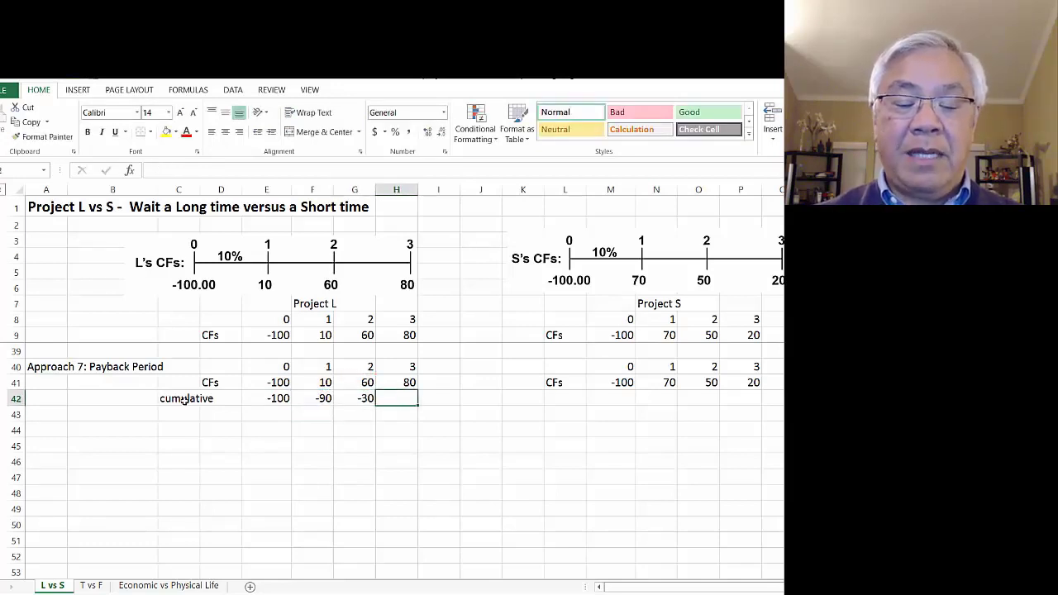
type("+")
key("Left")
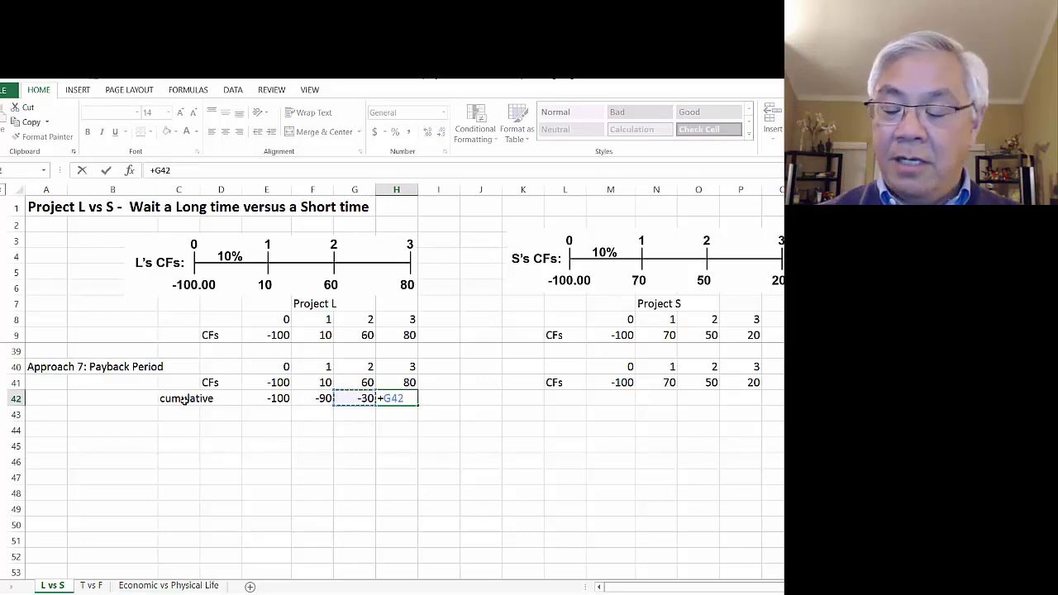
type("+")
key("Up")
key("Return")
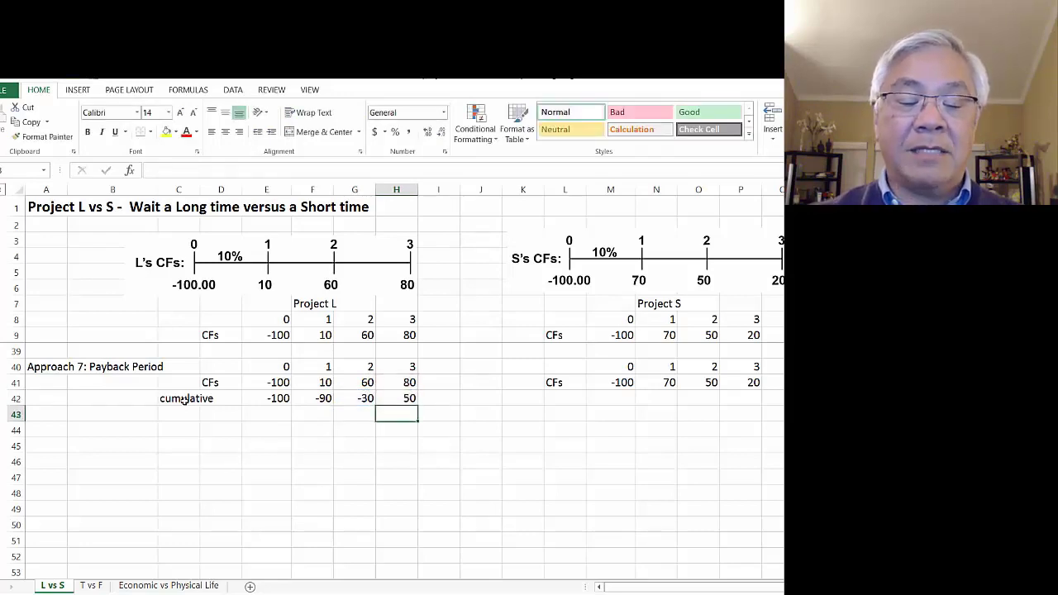
- Highlight the year-2 and year-3 cumulative cash flows in G42:H42 with yellow fill
left_click(365, 399)
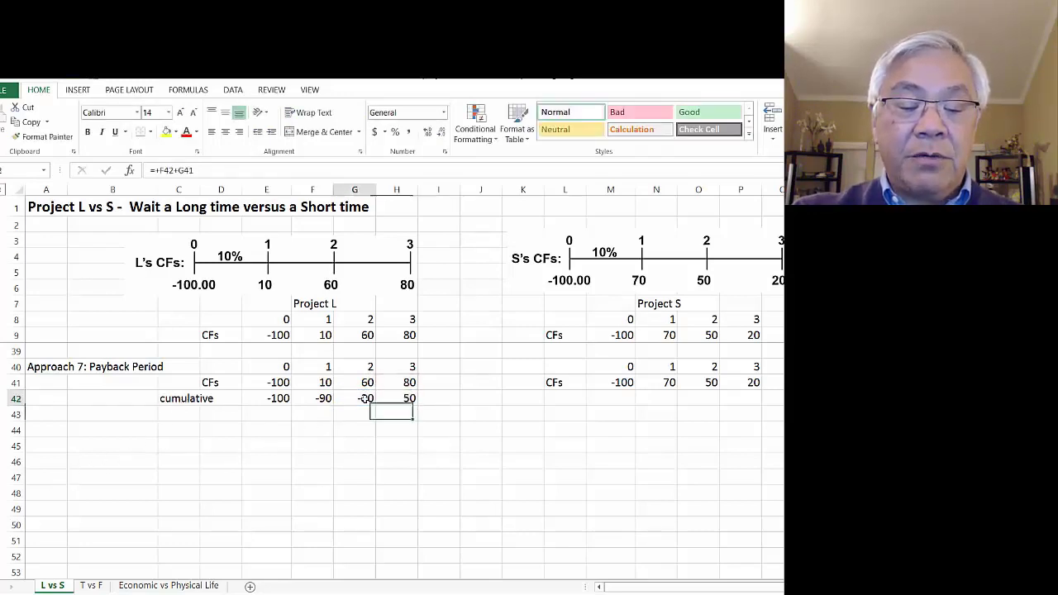
left_click_drag(365, 398, 384, 399)
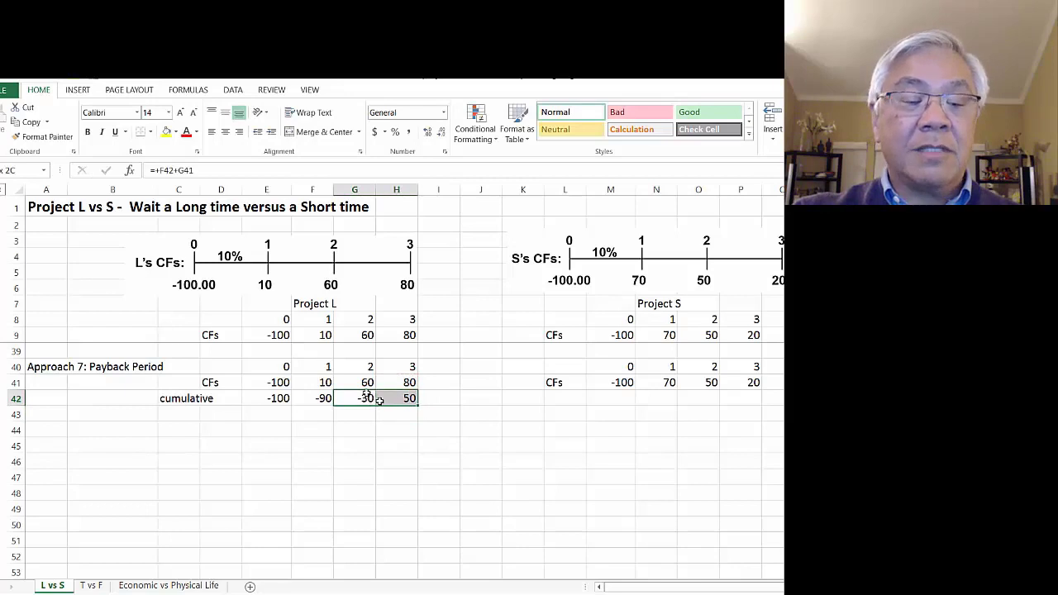
left_click(165, 134)
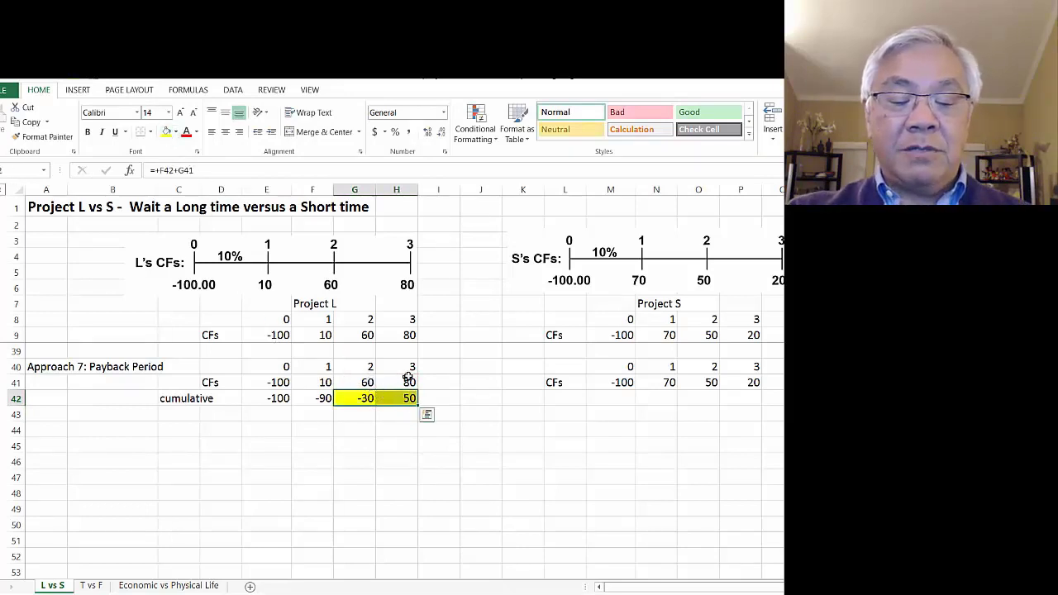
- Calculate the fraction of year 3 needed for payback in H43, below the cumulative row, with the formula +30/80
left_click(364, 401)
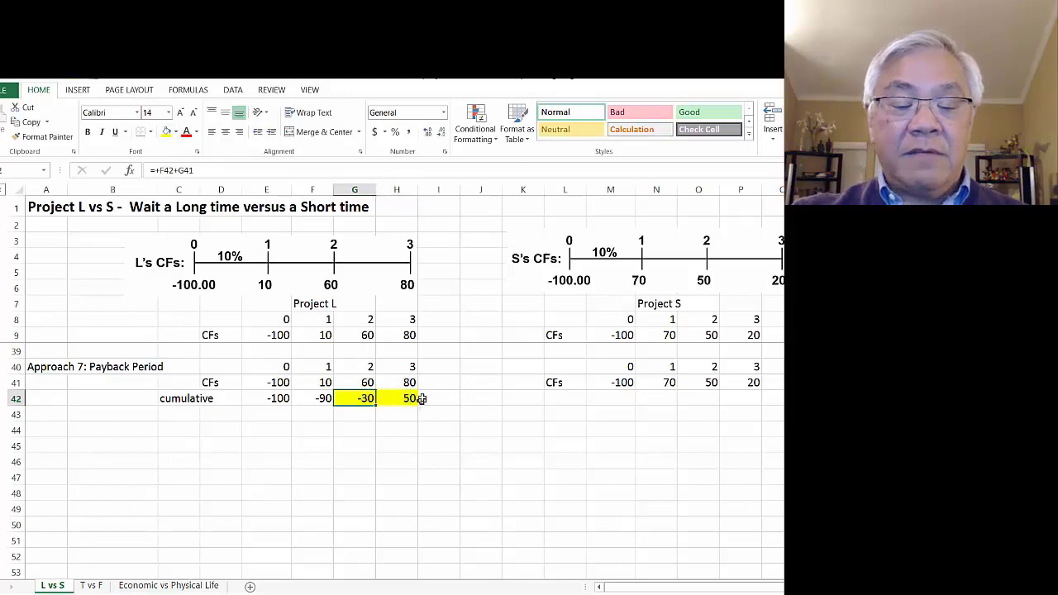
left_click(413, 399)
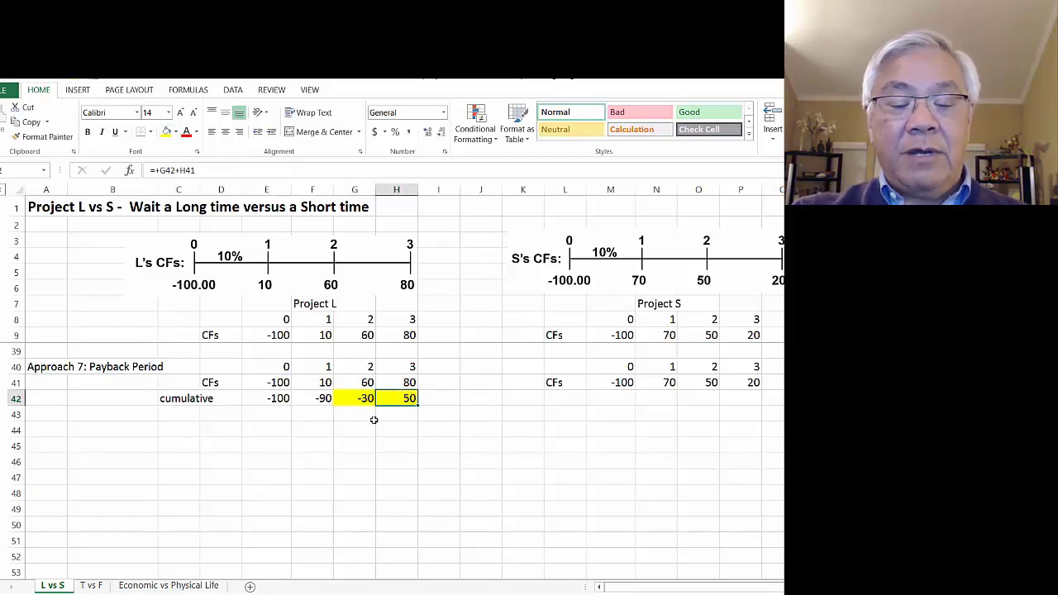
left_click(410, 383)
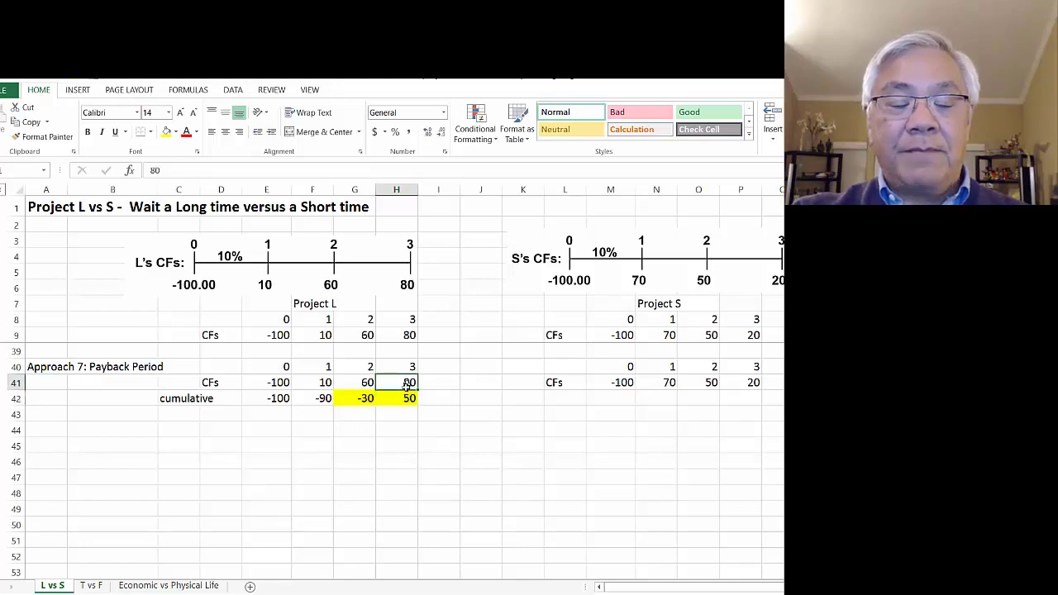
left_click(366, 399)
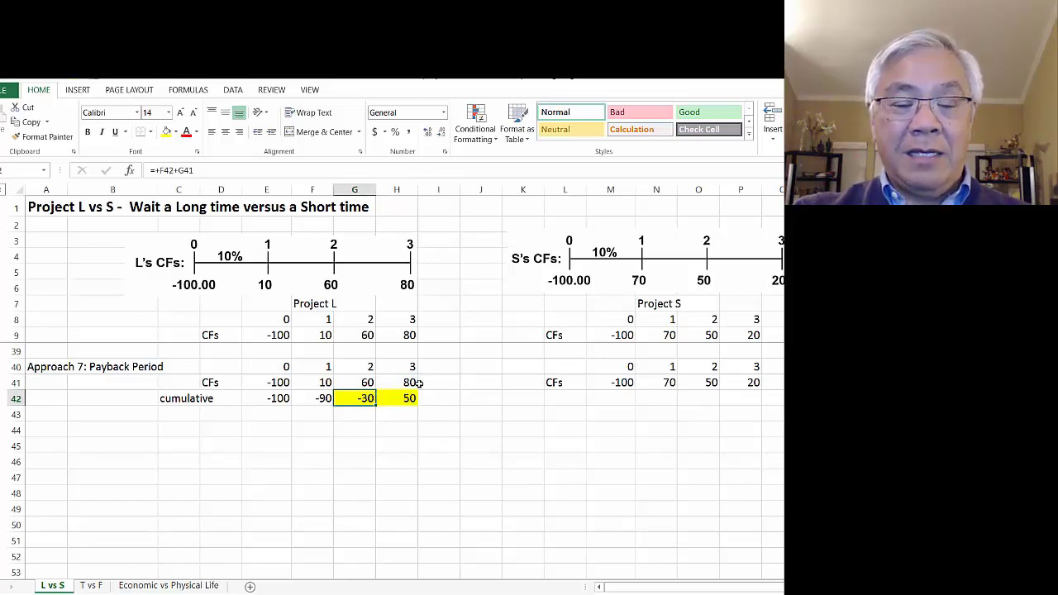
left_click(404, 415)
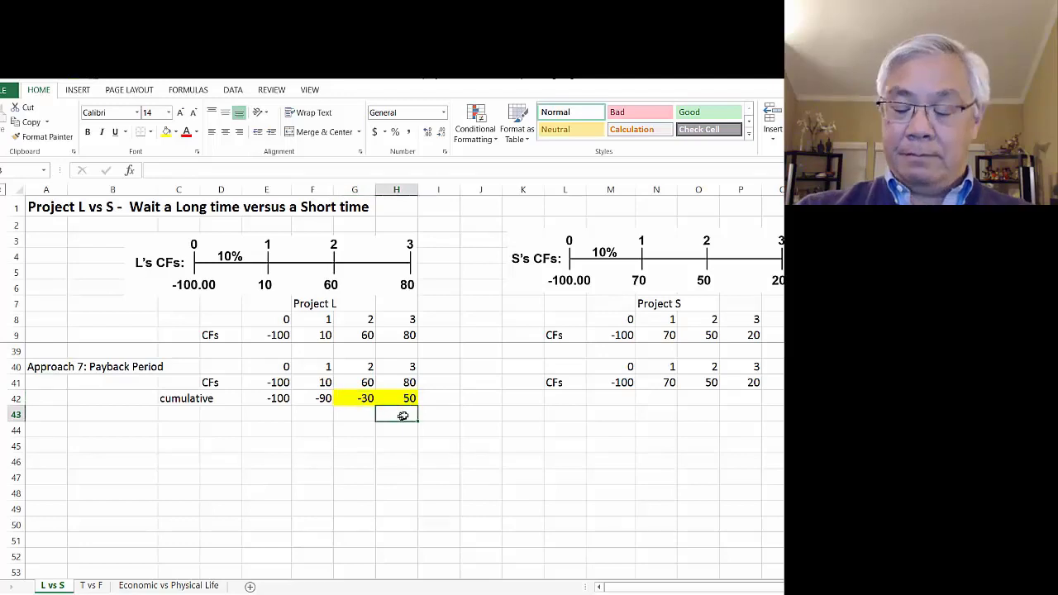
type("+")
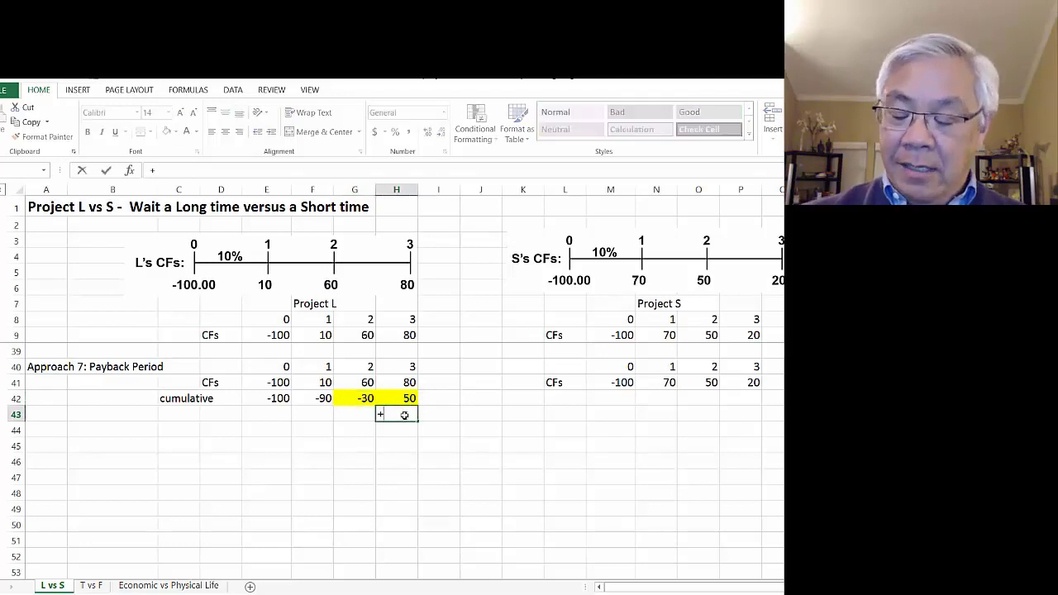
type("30")
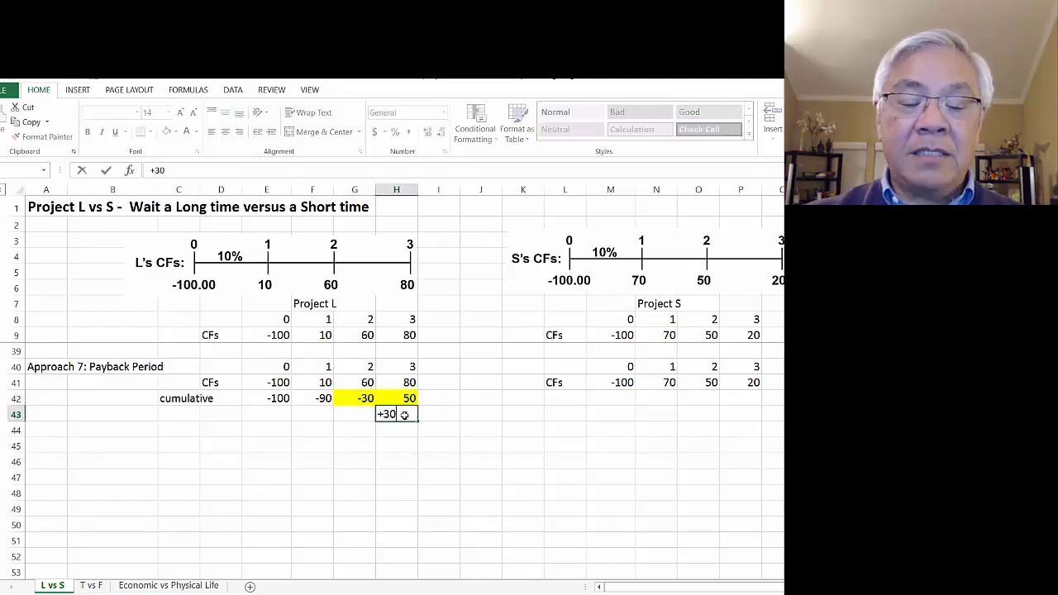
type("/80")
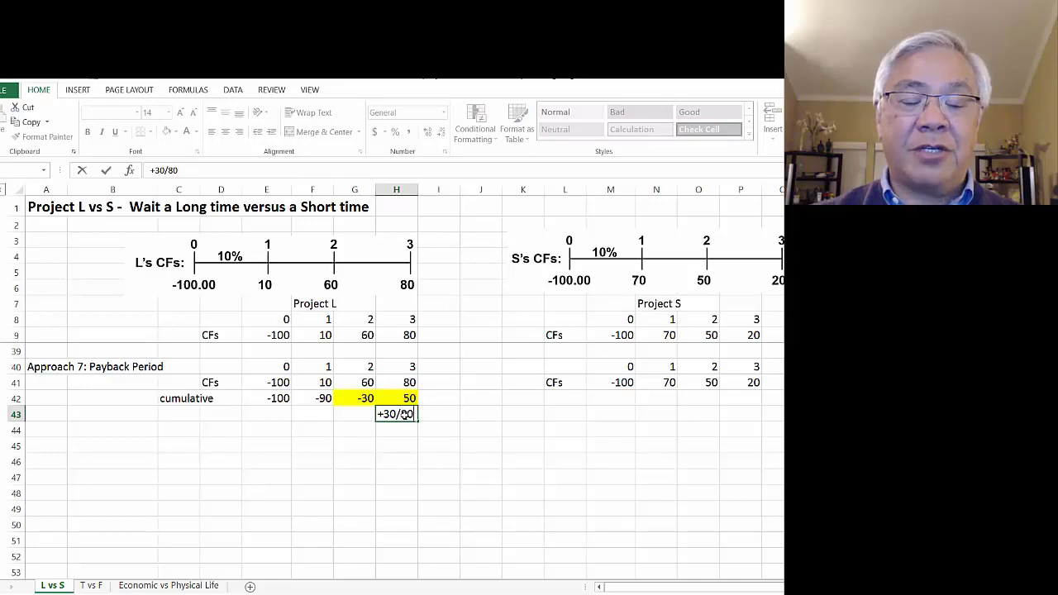
key("Return")
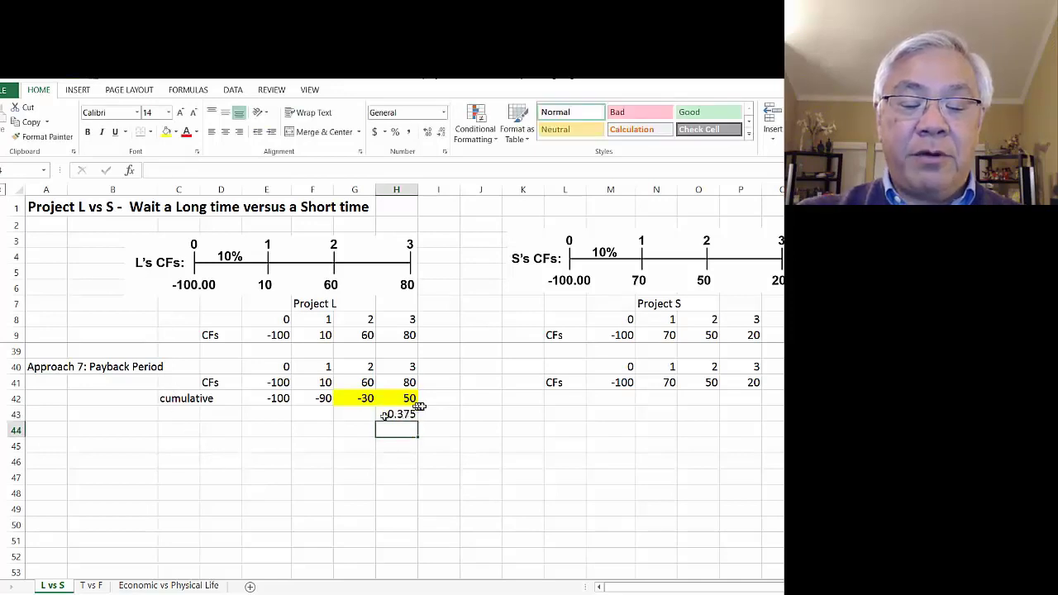
- Label the year fraction with the unit "years" in I43
left_click(427, 413)
type("ye")
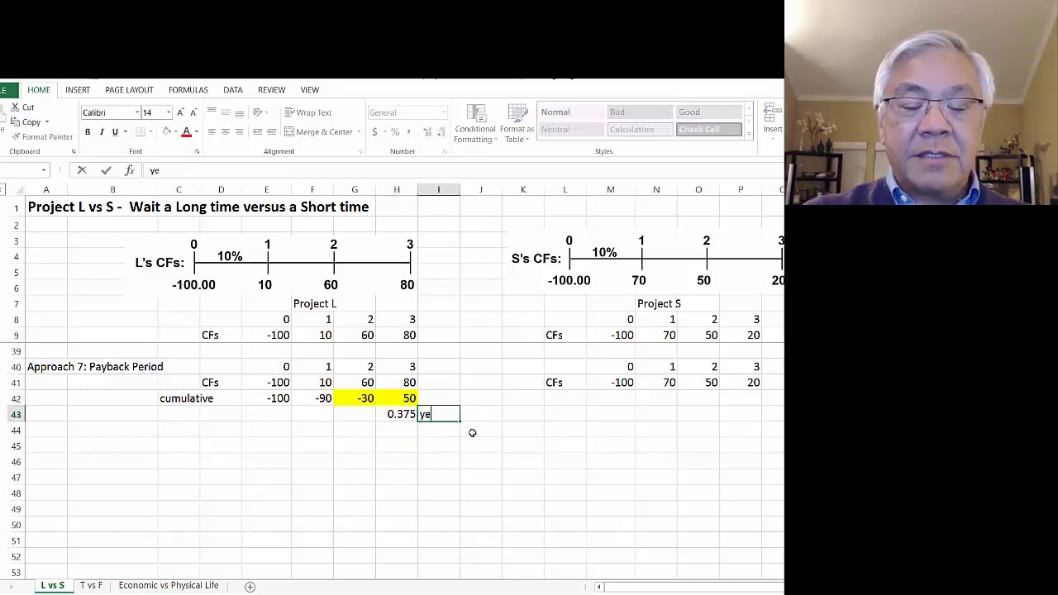
type("ars")
key("Return")
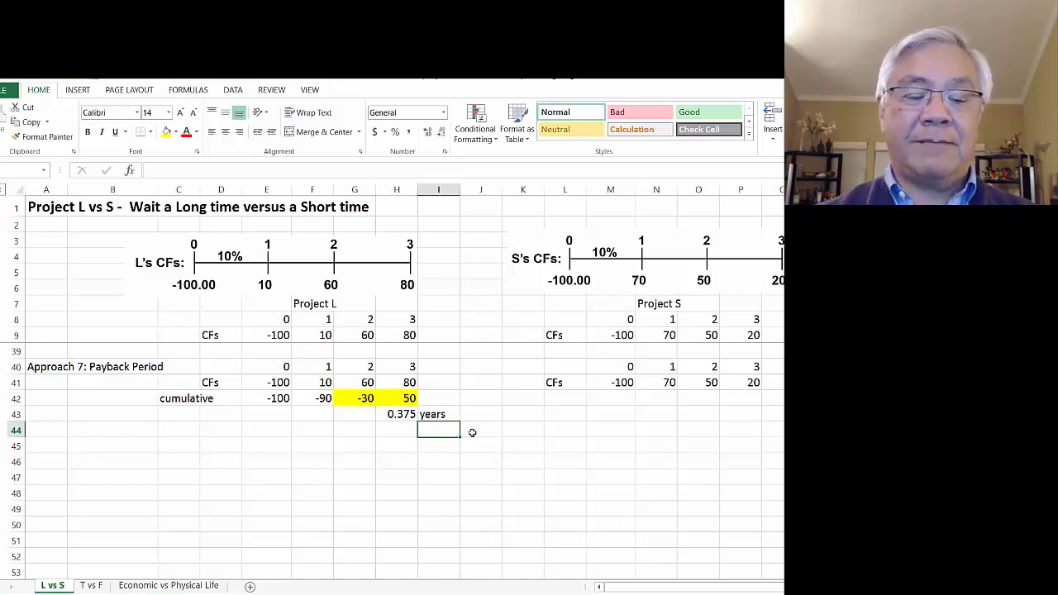
- Add the label "paybeack period =" in E44 below Project L's cumulative cash flows
key("Left")
key("Left")
key("Left")
key("Left")
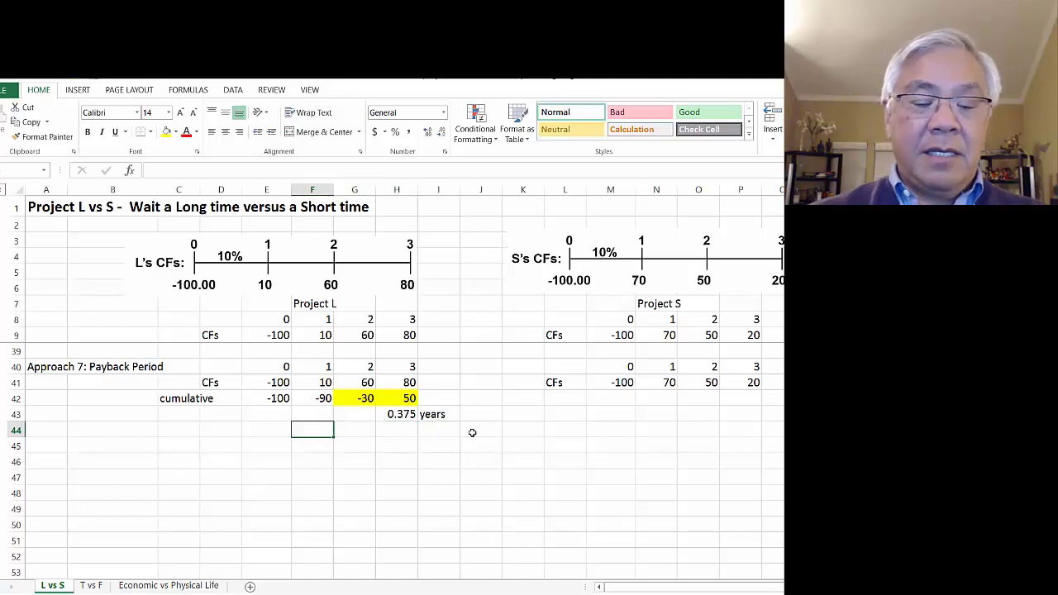
type("paybe")
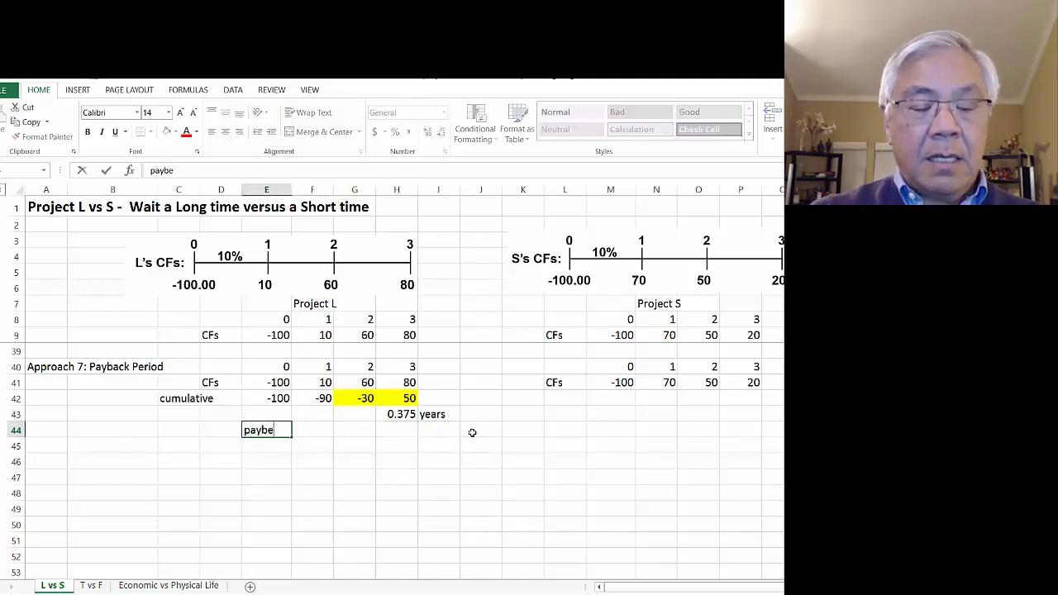
type("ack period")
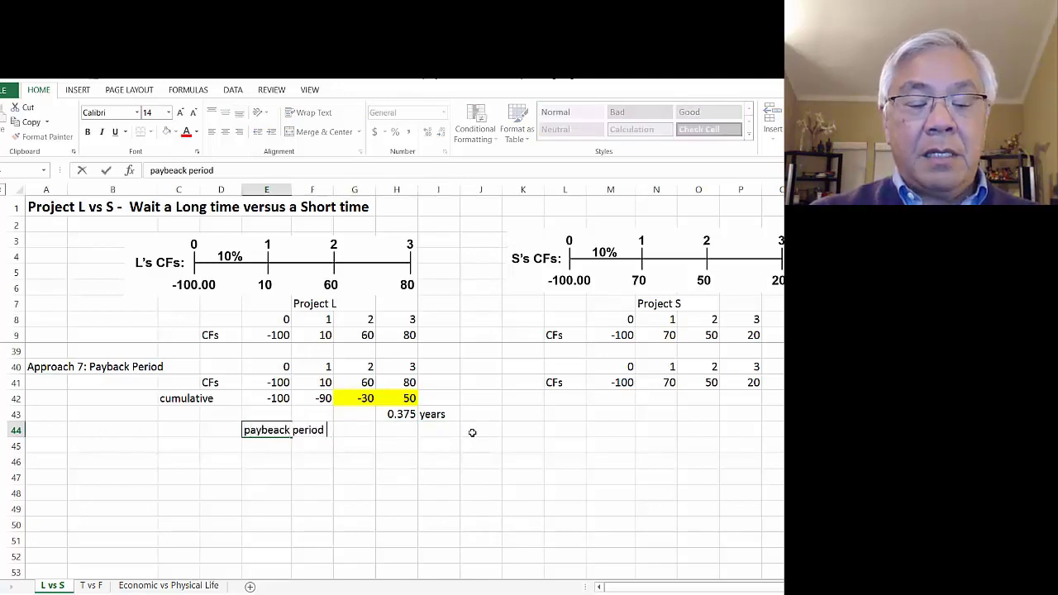
type(" =")
key("Right")
key("Right")
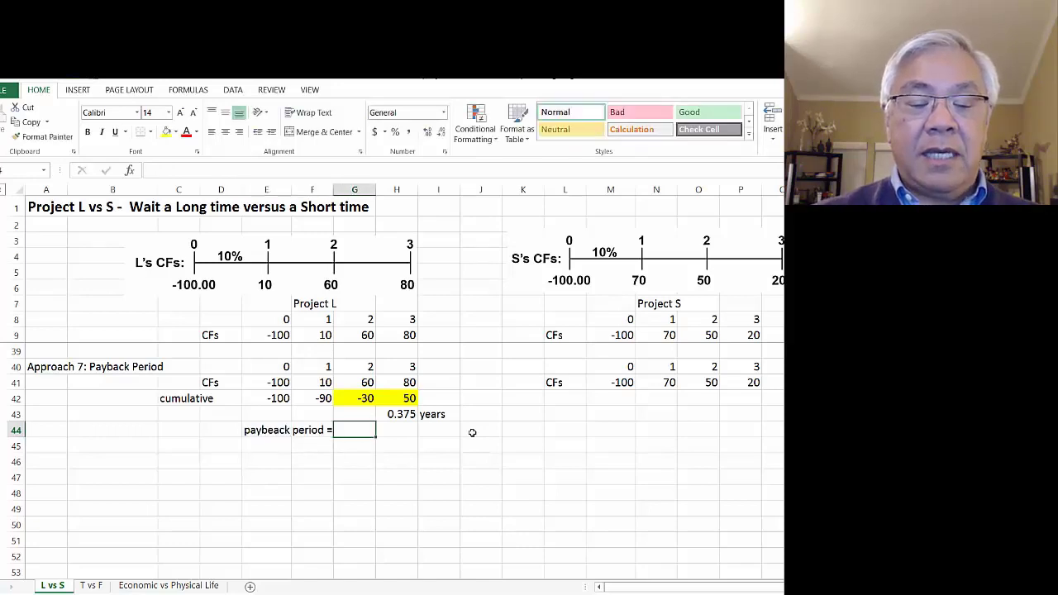
- Enter 2.375 in G44 as Project L's payback period and check it against the year headings and fraction
type("2")
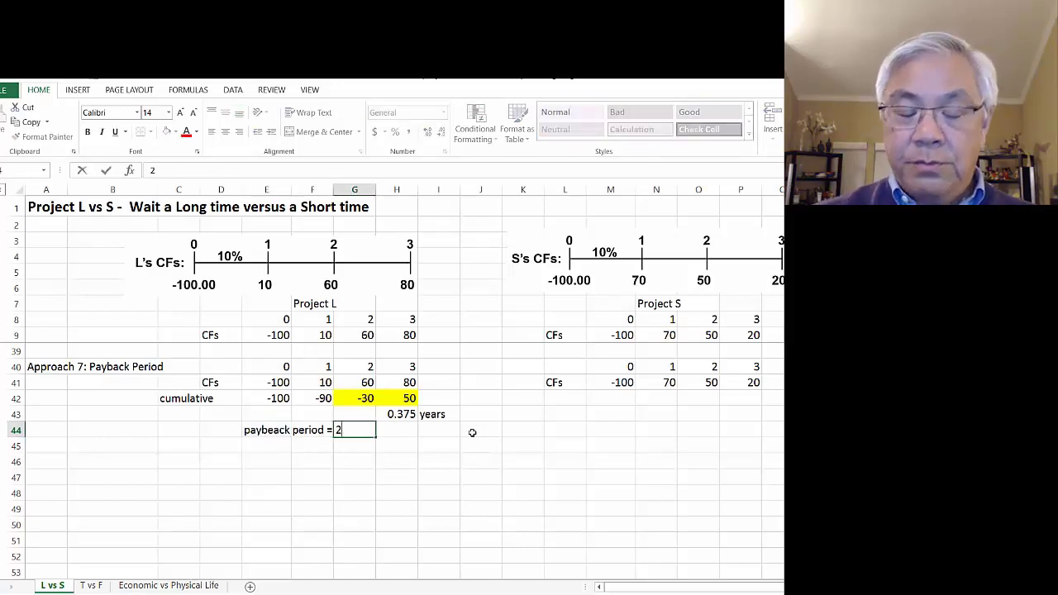
type(".375")
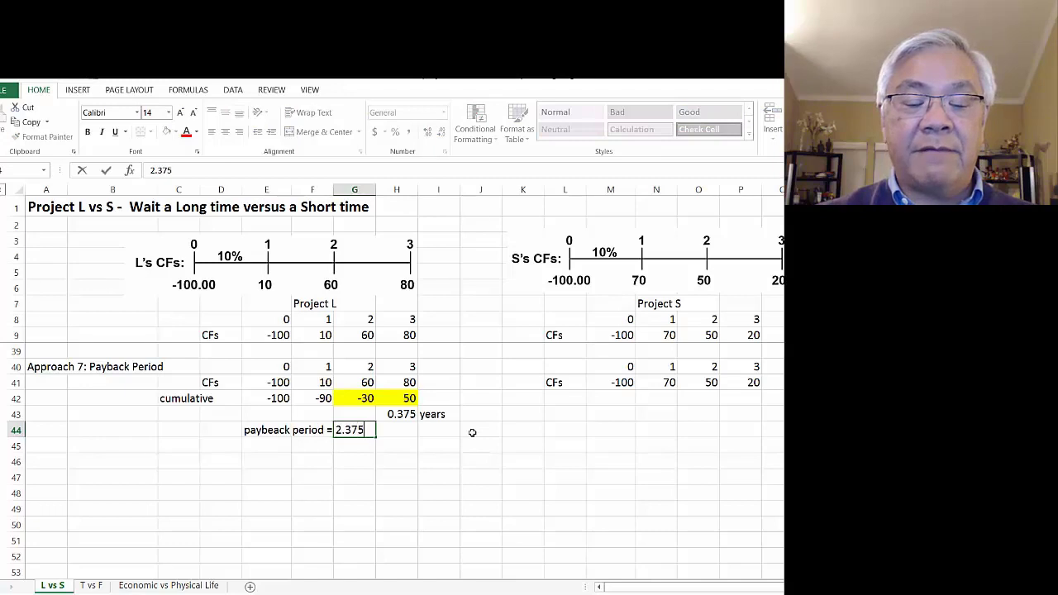
key("Return")
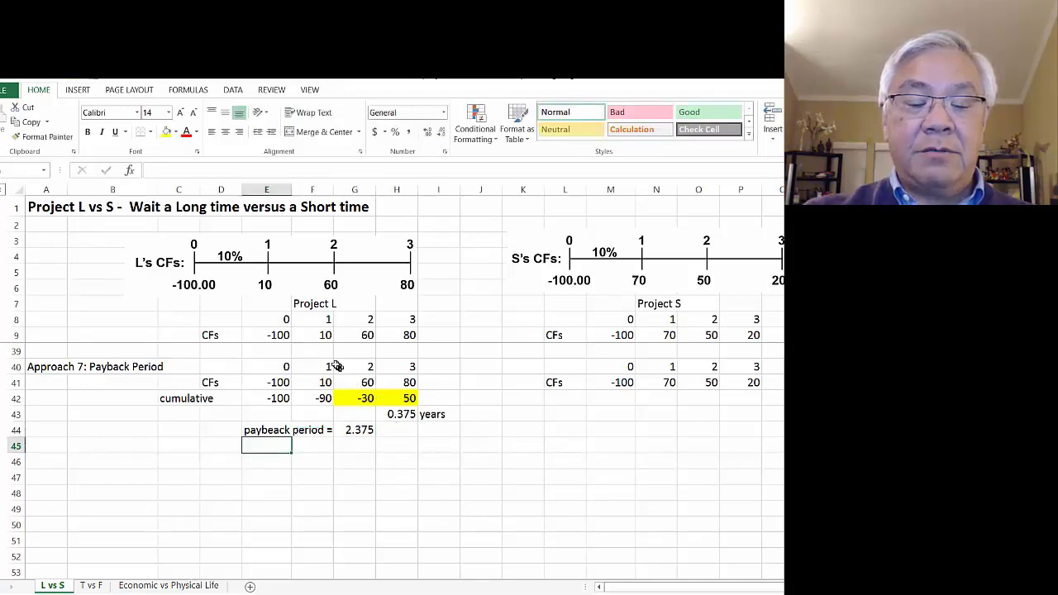
left_click_drag(330, 367, 281, 383)
left_click(400, 415)
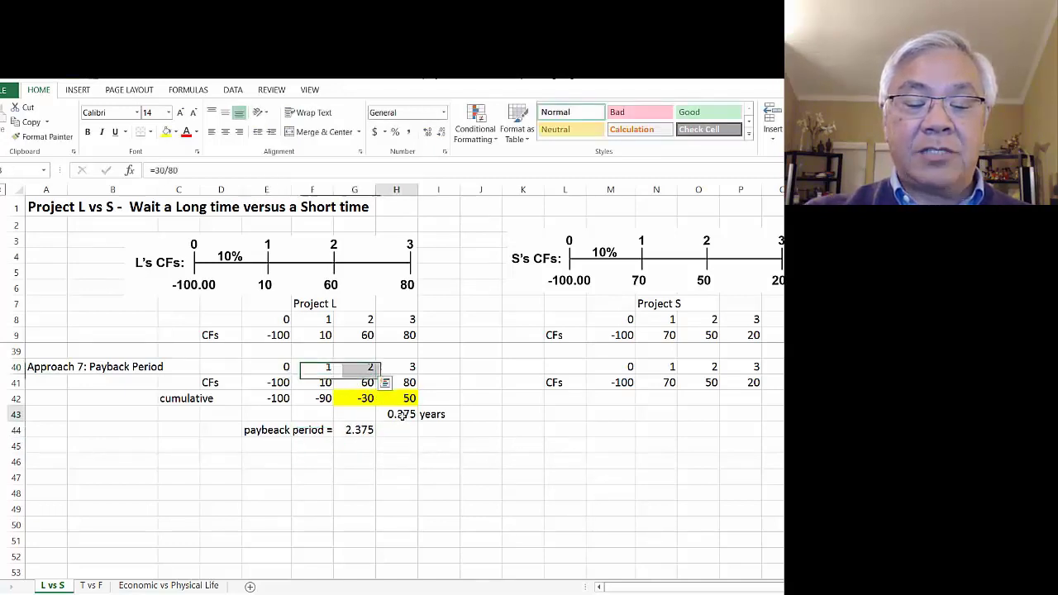